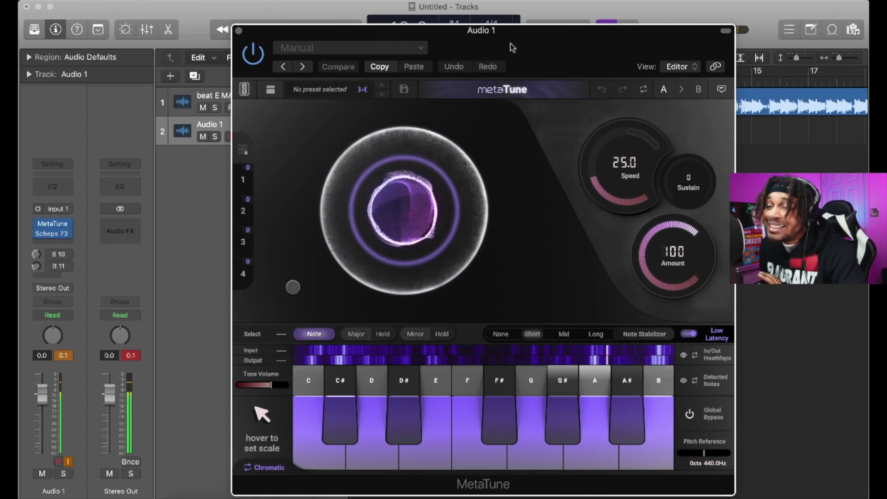
Reposition the plug-in window and try pitch correction Speed at 0.0 ms, at a negative value and at 200 ms
left_click_drag(512, 47, 504, 38)
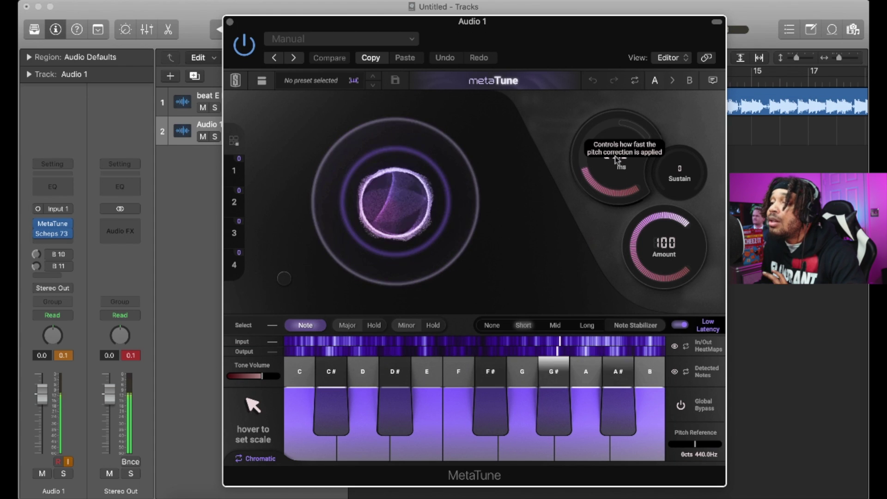
left_click_drag(615, 156, 626, 70)
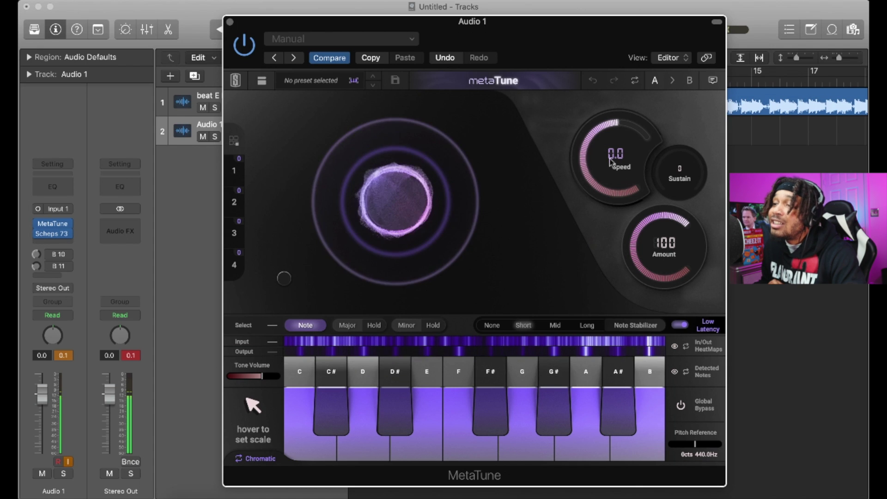
left_click_drag(633, 27, 618, 56)
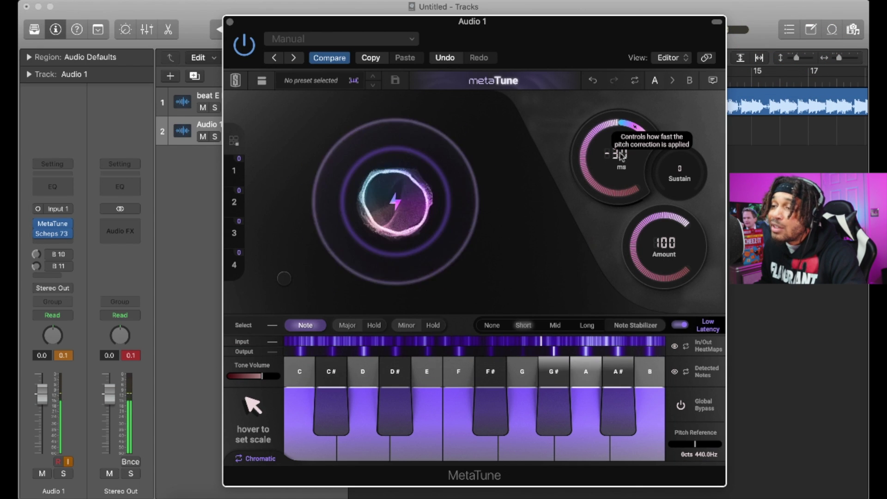
mouse_move(621, 161)
left_mouse_down()
mouse_move(606, 150)
mouse_move(623, 160)
left_mouse_up()
Try the correction Amount at 0.00 %, then raise it to 99.9 %
left_click_drag(663, 245, 661, 315)
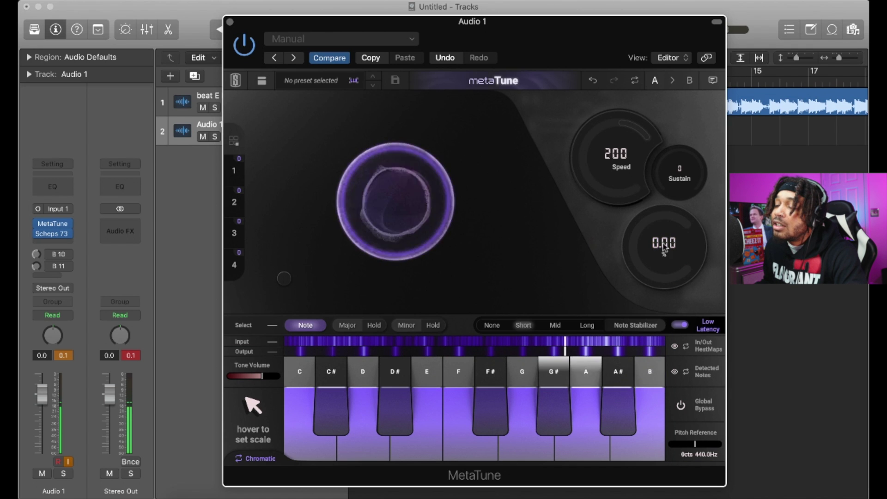
left_click_drag(663, 247, 656, 255)
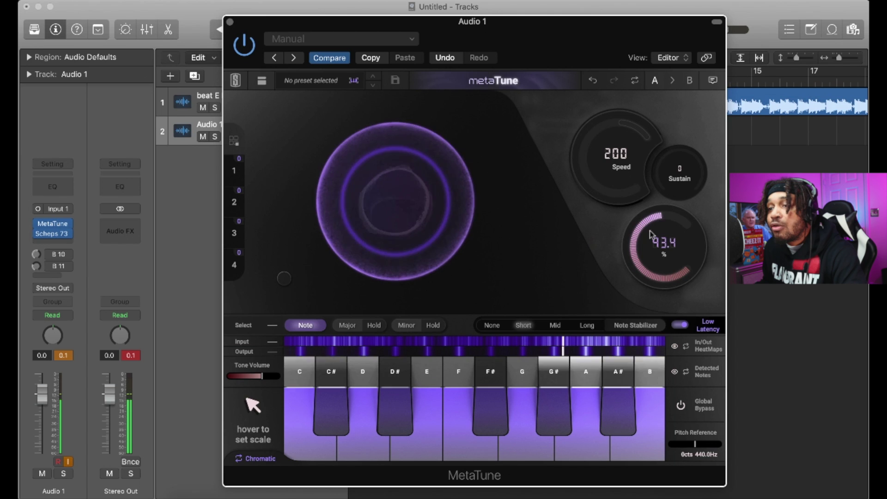
mouse_move(398, 264)
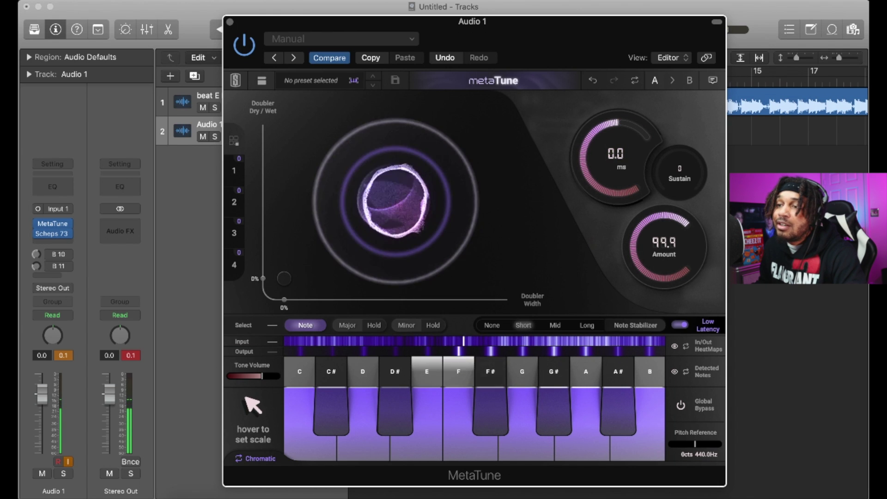
Try Sustain up to 13 %, then set the correction controls to Speed 200, Sustain 0 and Amount 0.00
left_click_drag(679, 172, 667, 209)
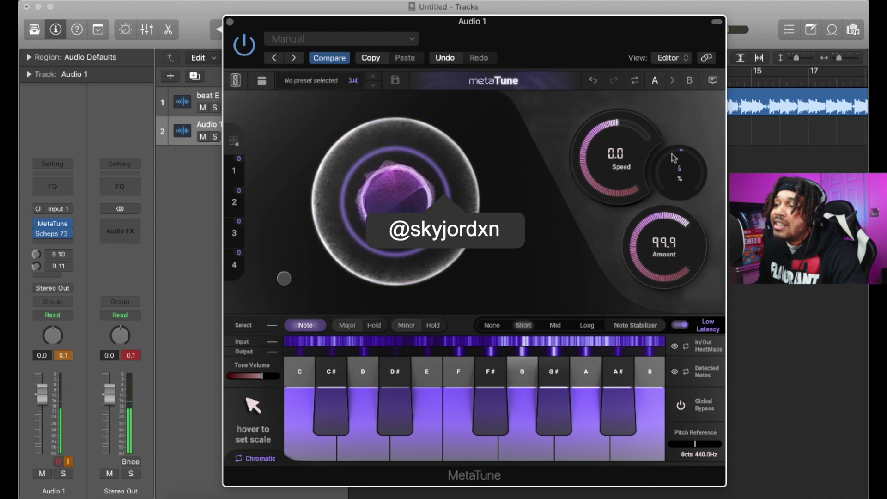
left_click_drag(679, 154, 651, 196)
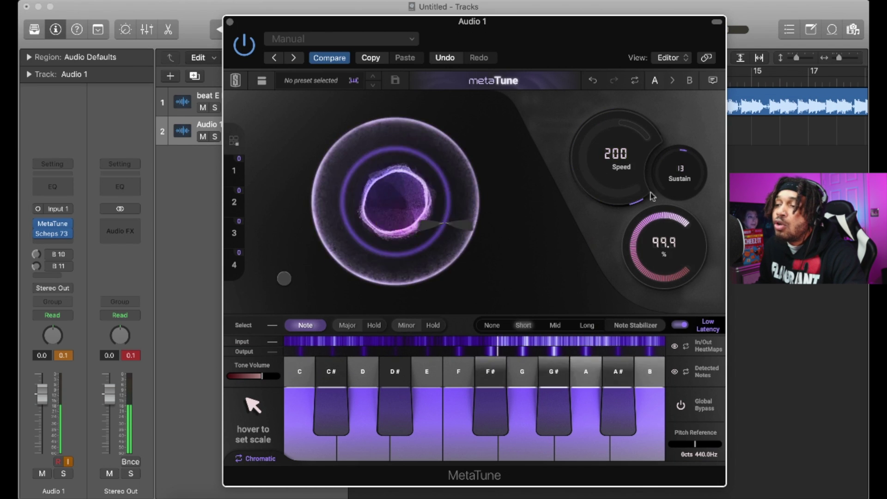
double_click(666, 170)
left_click_drag(665, 170, 676, 180)
left_click_drag(687, 148, 700, 109)
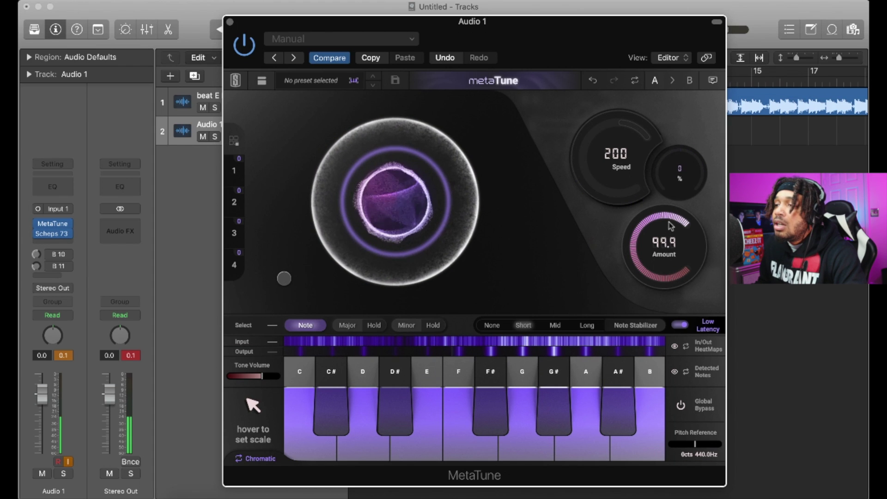
left_click_drag(670, 226, 666, 342)
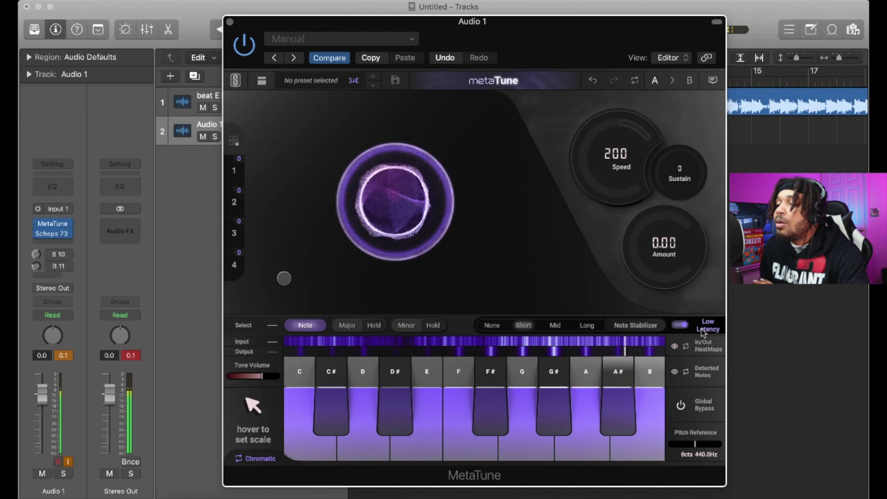
mouse_move(708, 332)
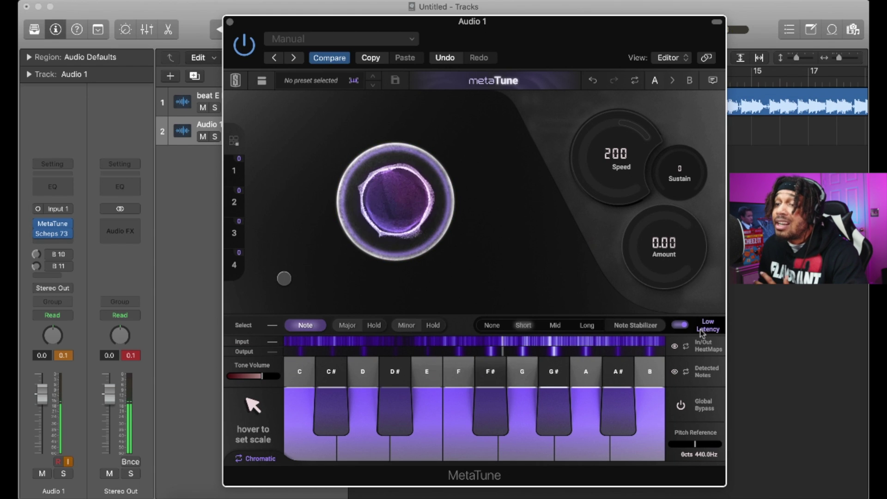
Try the Doubler at 100 % Dry/Wet and at about 34 % Dry/Wet with 51 % Width, then return both to 0 %
mouse_move(333, 180)
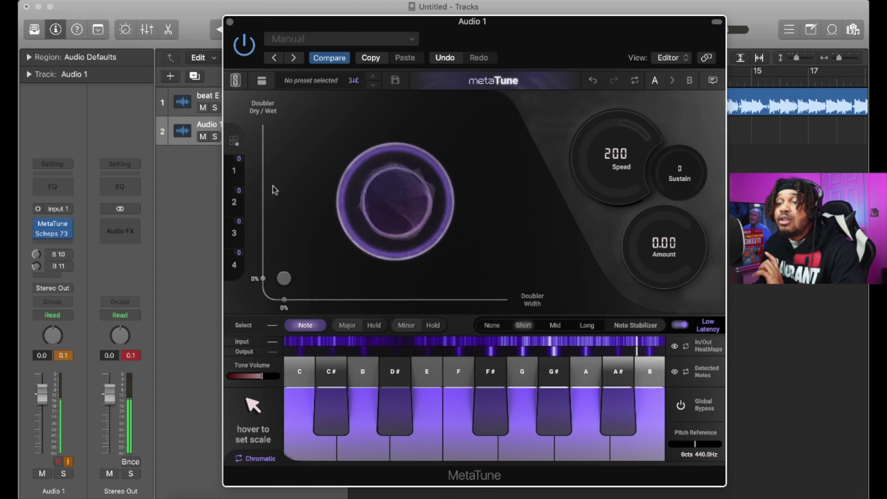
left_click_drag(284, 278, 284, 128)
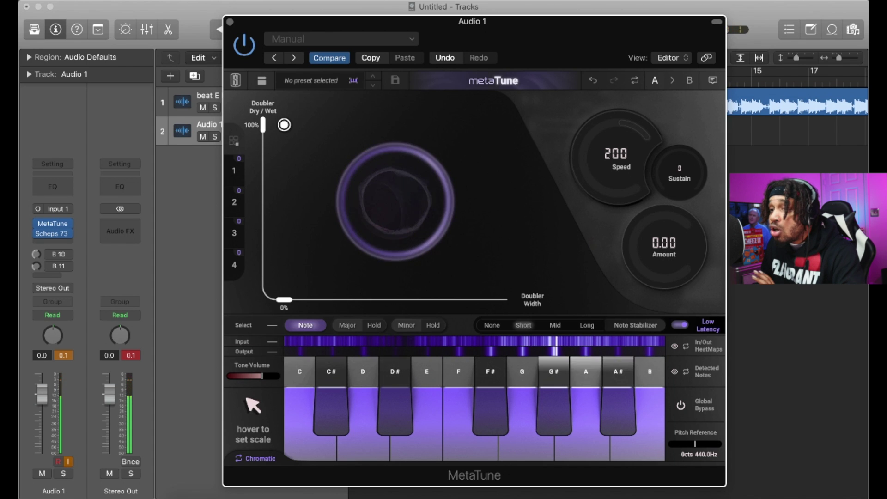
left_click_drag(284, 195, 396, 172)
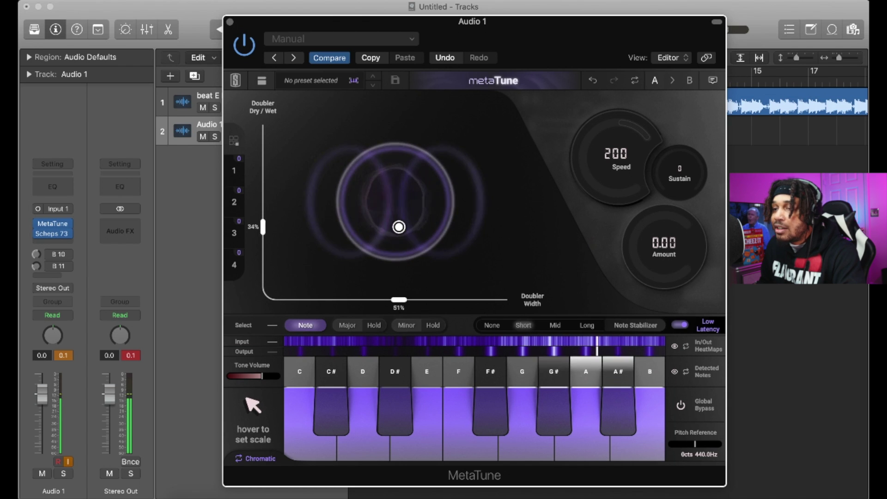
left_click_drag(428, 252, 507, 279)
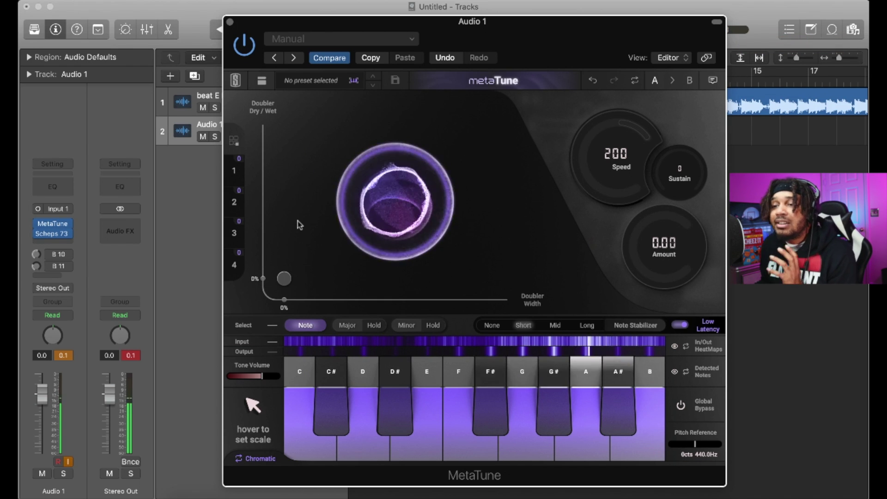
mouse_move(286, 282)
left_mouse_down()
mouse_move(333, 259)
mouse_move(335, 245)
mouse_move(388, 257)
mouse_move(284, 273)
left_mouse_up()
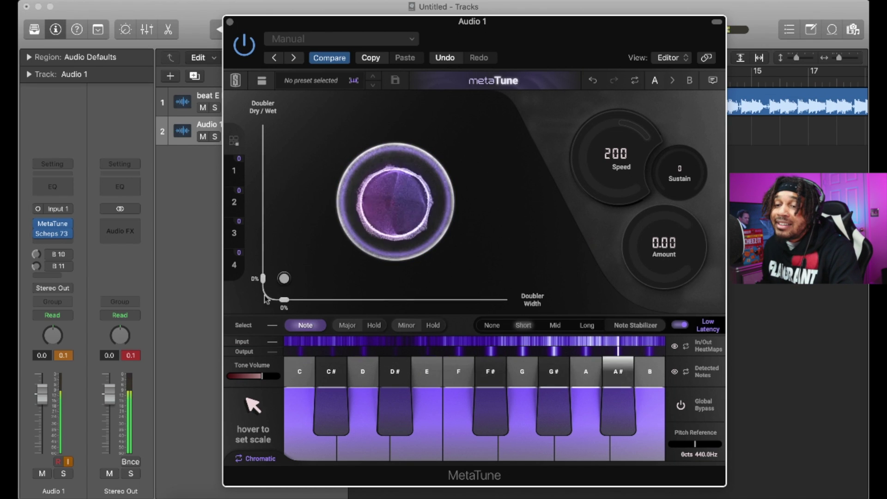
Show the scale notes as flats and set the tuning scale to E major
mouse_move(255, 411)
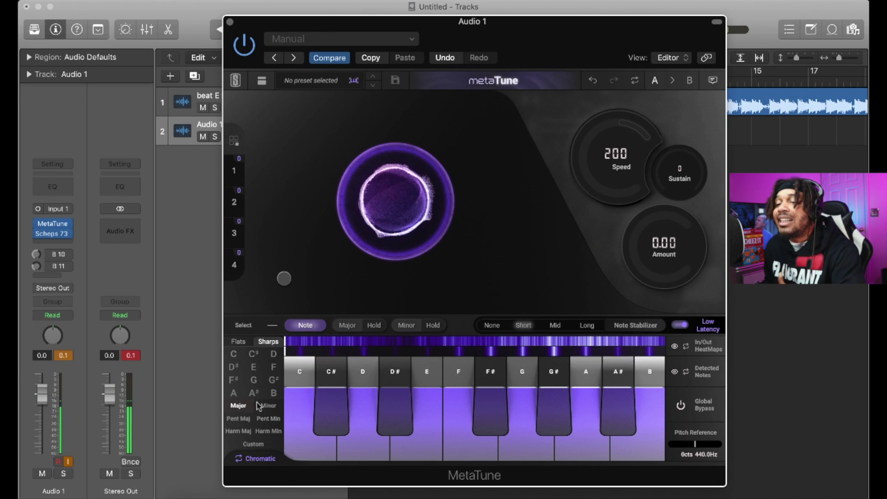
left_click(254, 392)
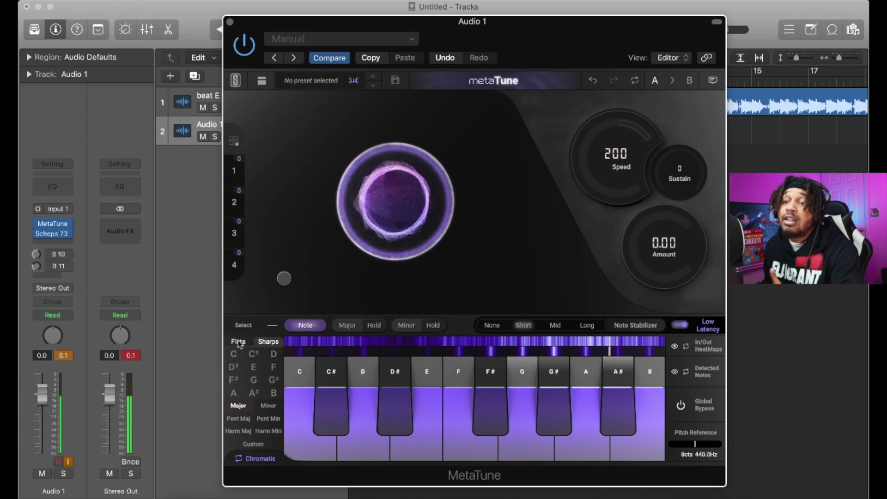
left_click(253, 367)
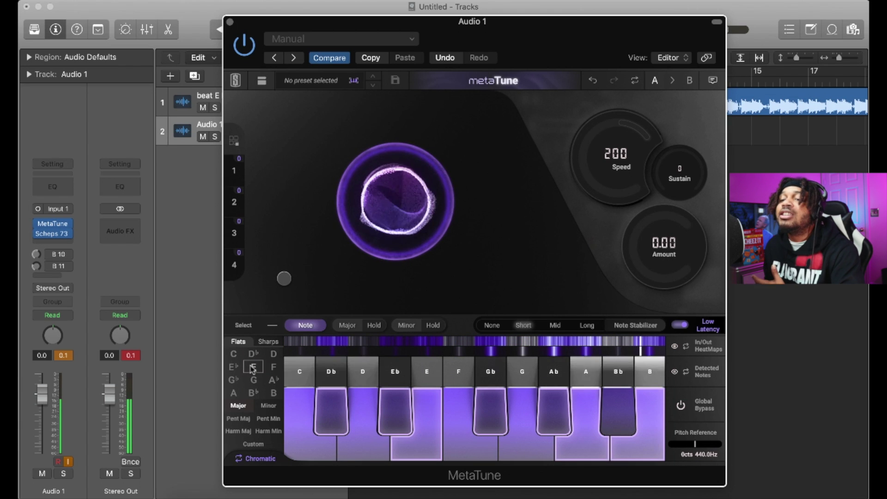
left_click(254, 367)
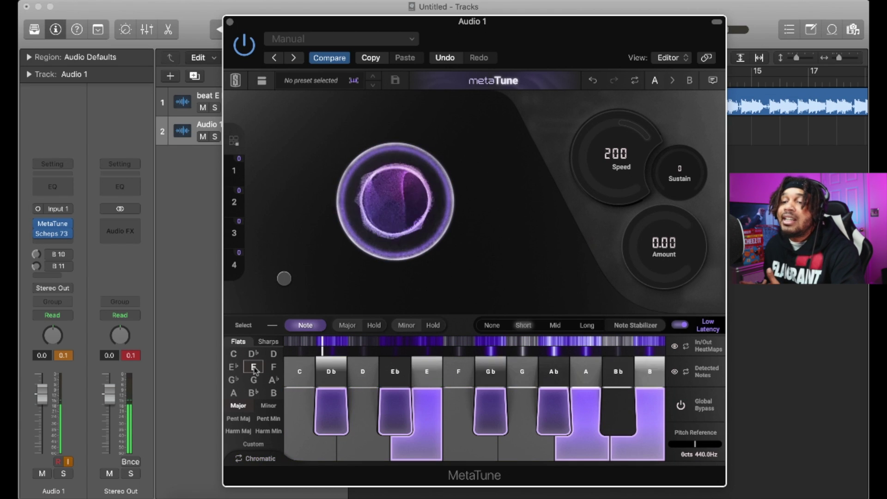
left_click(239, 407)
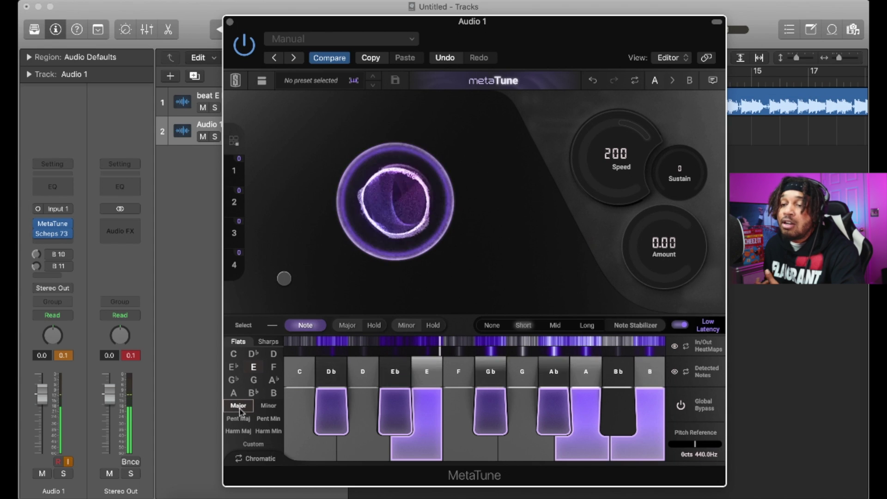
Compare the Minor, Pent Min and Harm Min variants of the E scale, then go back to Major
left_click(268, 406)
left_click(269, 408)
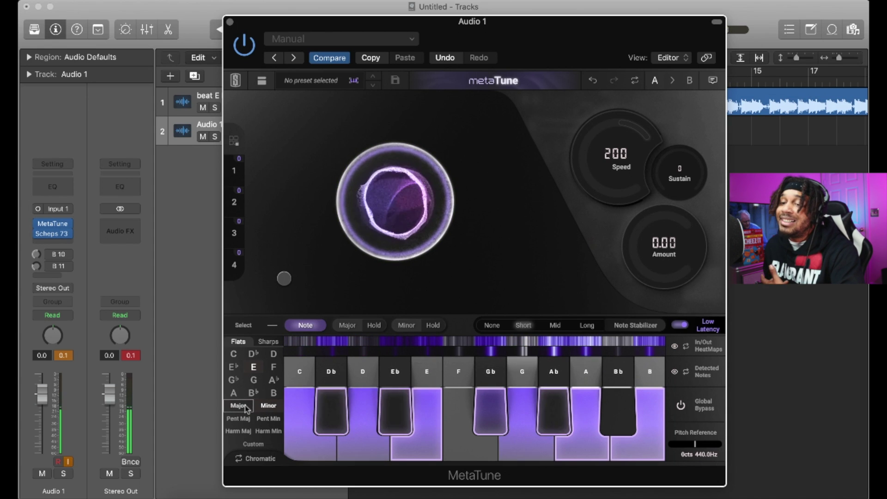
left_click(245, 406)
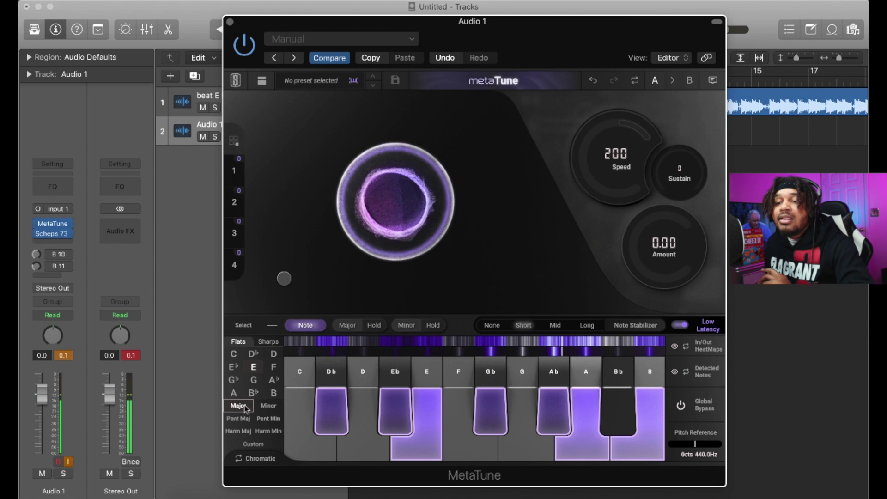
left_click(263, 420)
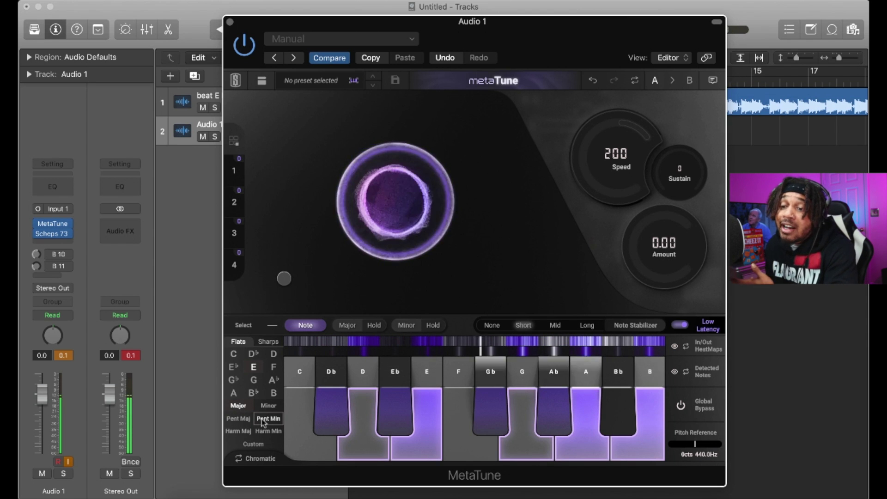
left_click(261, 429)
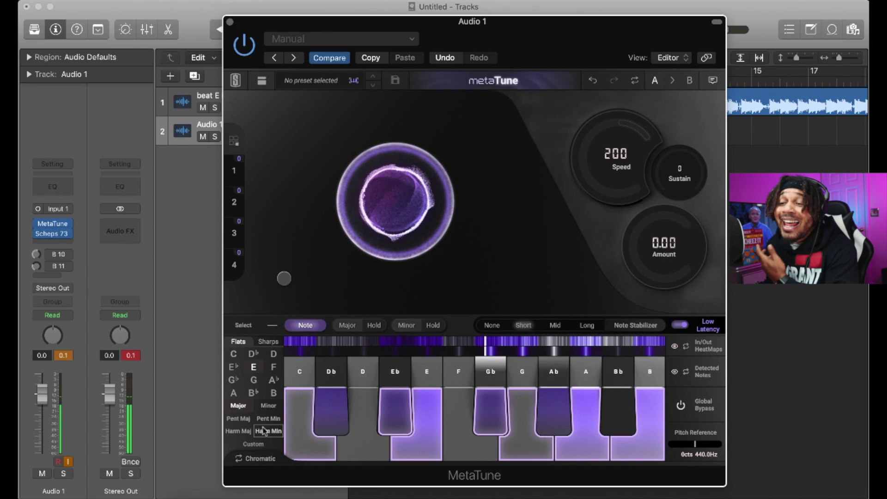
left_click(239, 405)
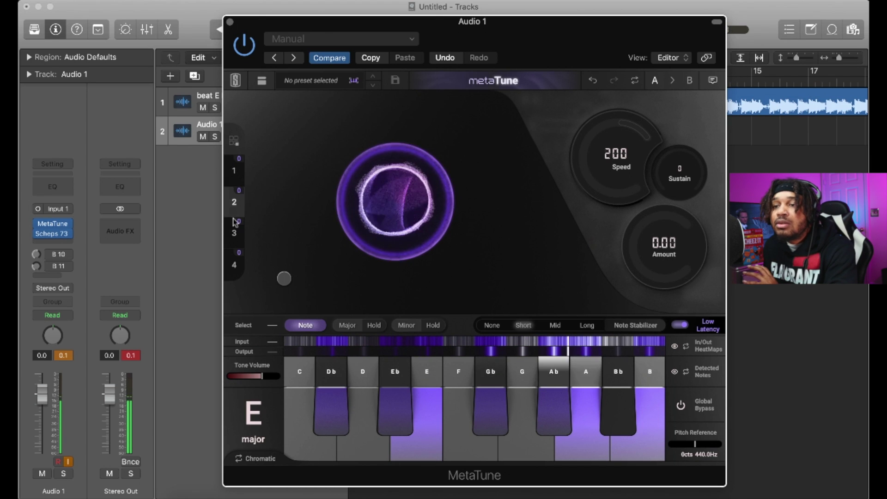
Assign the Audio 1 instance to Group 2, then move it back to No Group
mouse_move(259, 147)
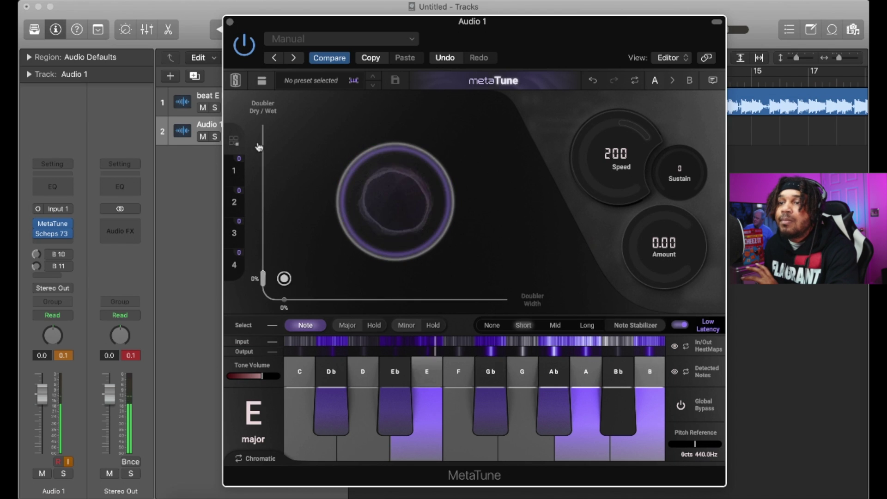
left_click(263, 81)
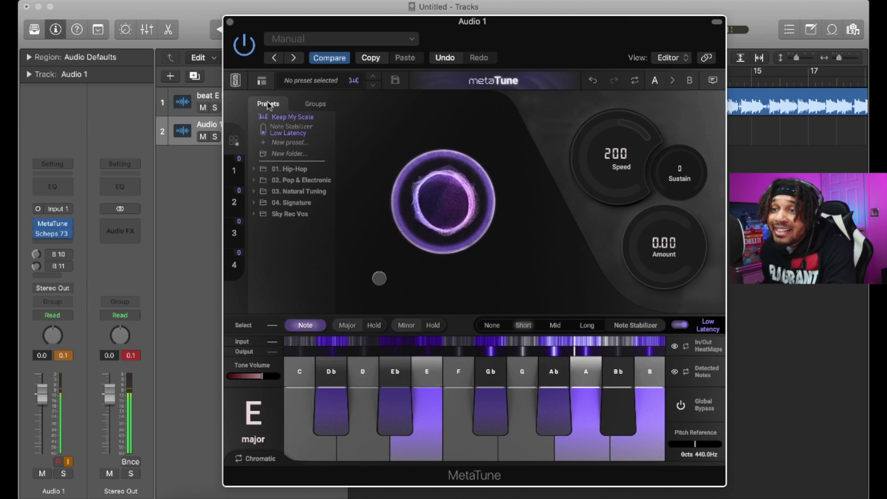
left_click(307, 106)
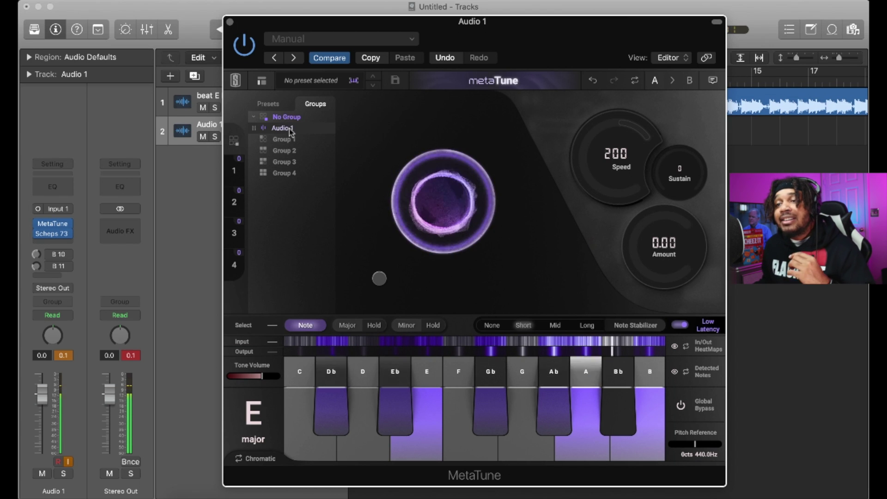
left_click_drag(285, 141, 284, 152)
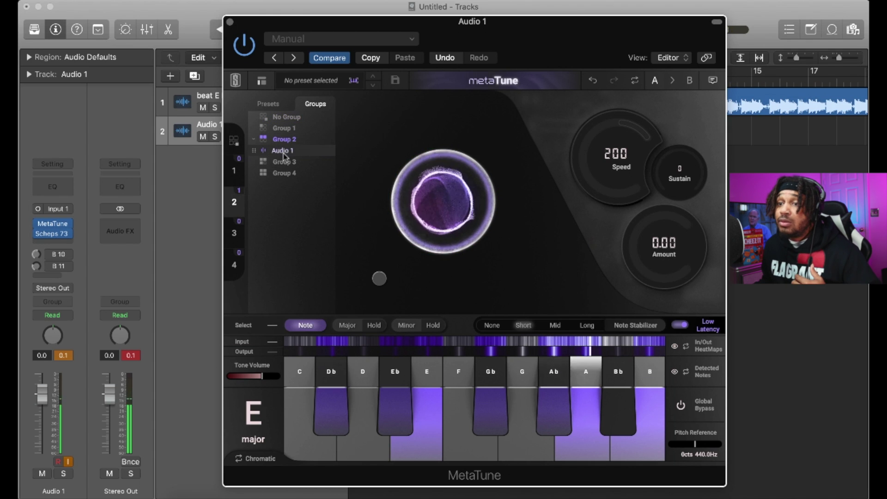
left_click(235, 202)
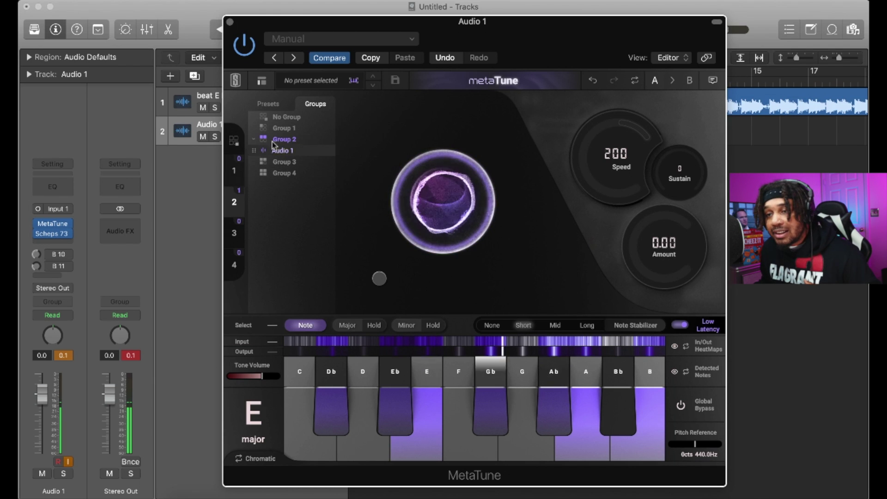
left_click_drag(275, 140, 276, 120)
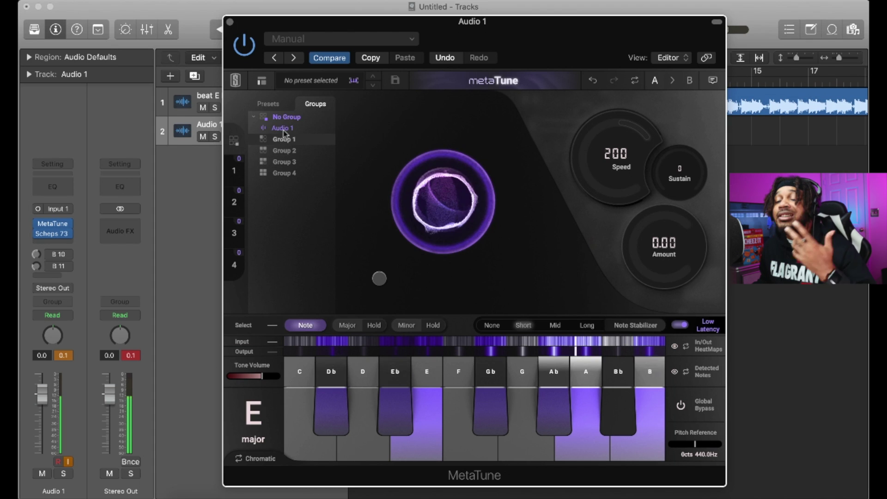
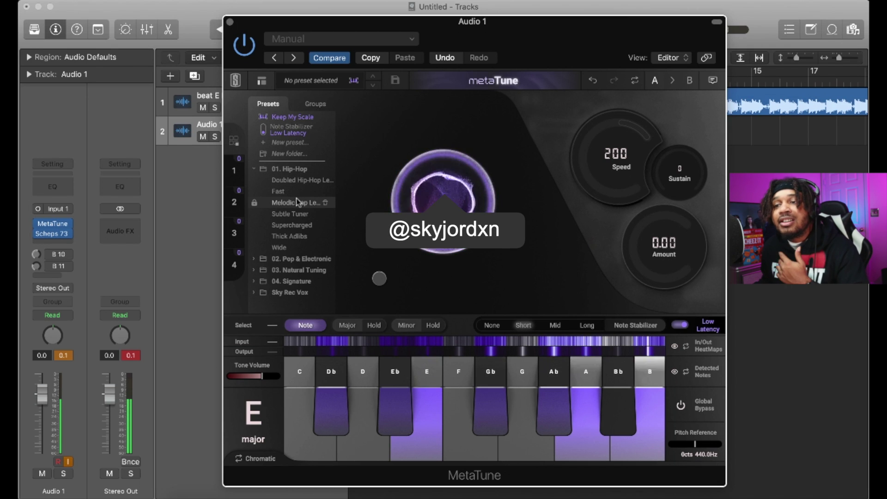
Browse the factory presets in the Pop & Electronic and Natural Tuning folders
left_click(255, 260)
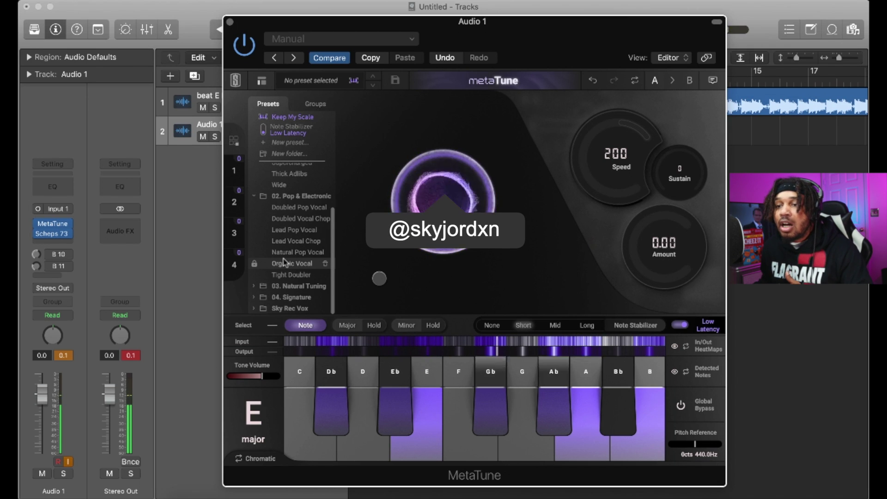
left_click(254, 286)
left_click(255, 196)
left_click(256, 231)
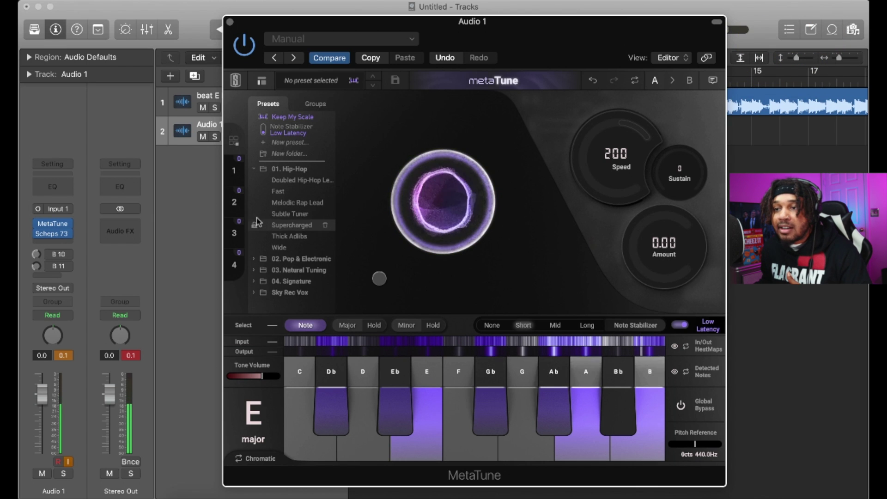
Browse the presets in the Signature and Sky Rec Vox folders, with the Hip-Hop folder collapsed
left_click(255, 169)
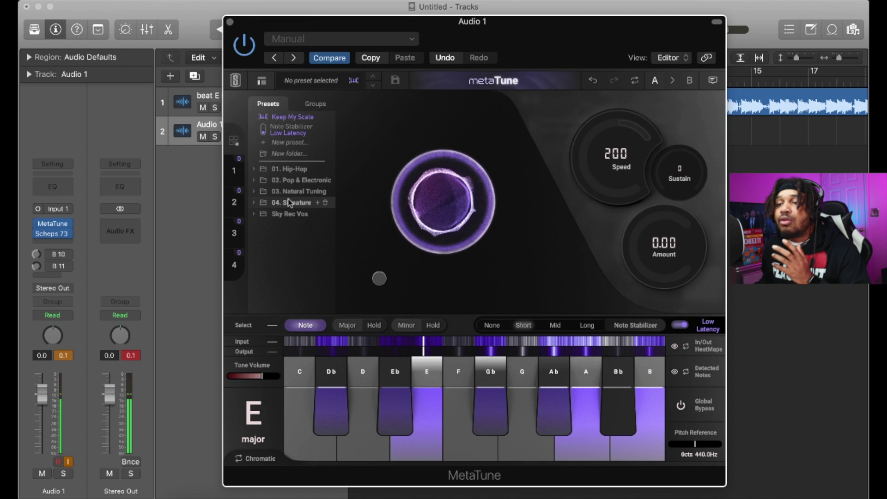
left_click(254, 203)
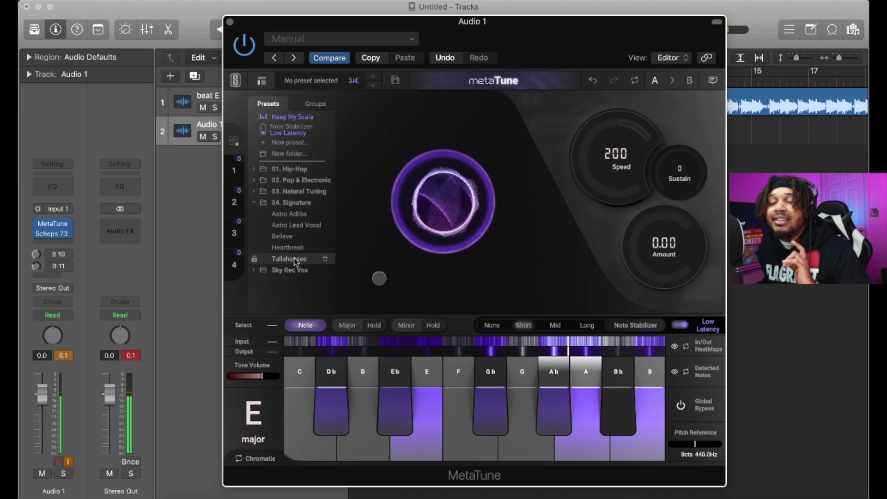
left_click(253, 270)
scroll(266, 273, "down", 3)
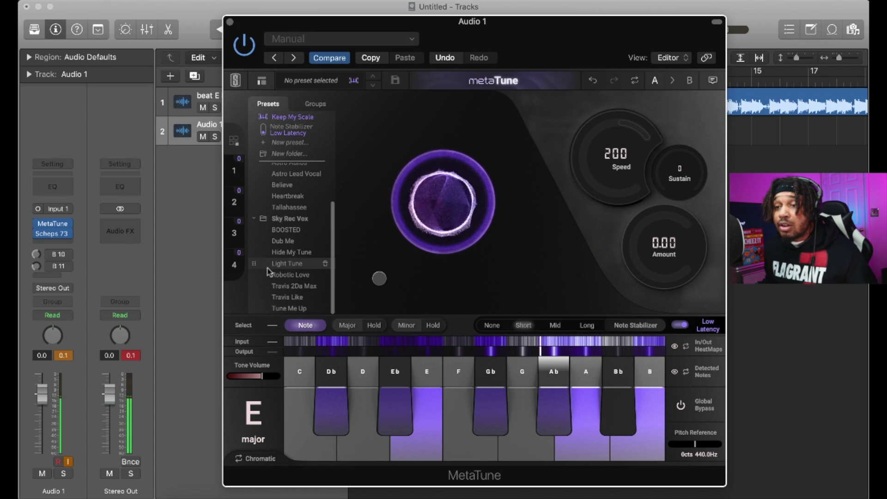
left_click(254, 220)
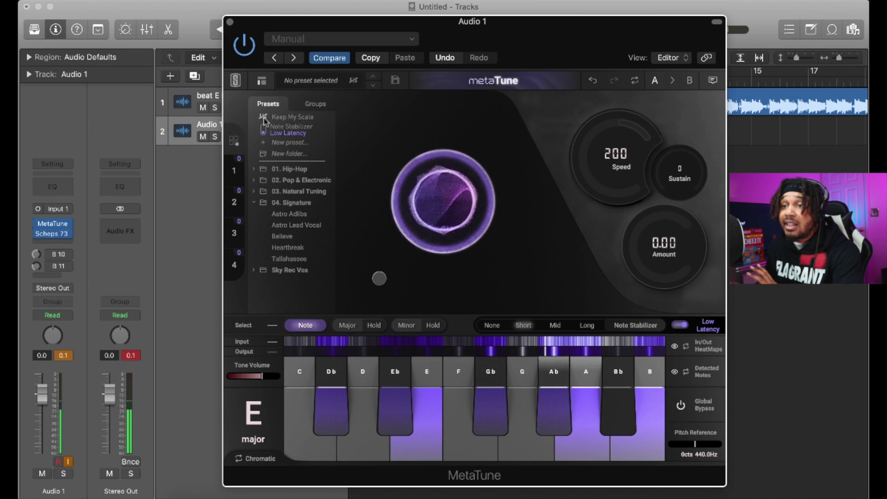
Turn on Keep My Scale and compare the Hip-Hop presets Subtle Tuner and Supercharged
left_click(265, 118)
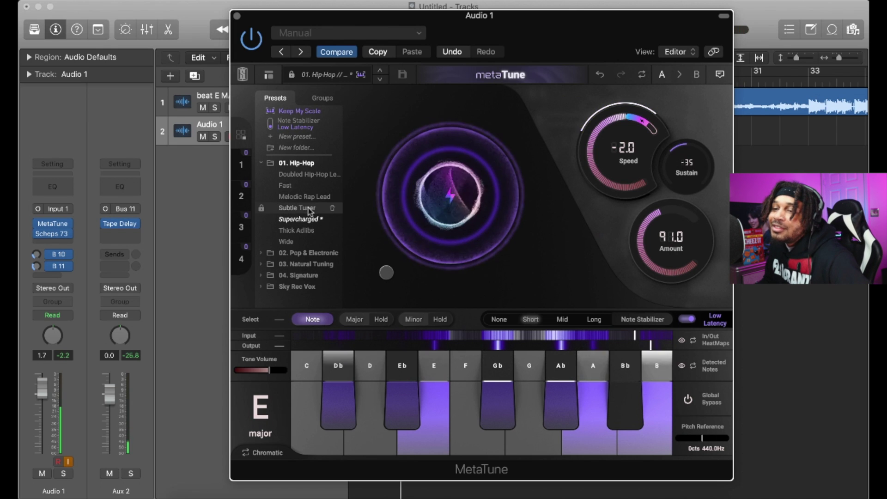
left_click(305, 208)
left_click(308, 220)
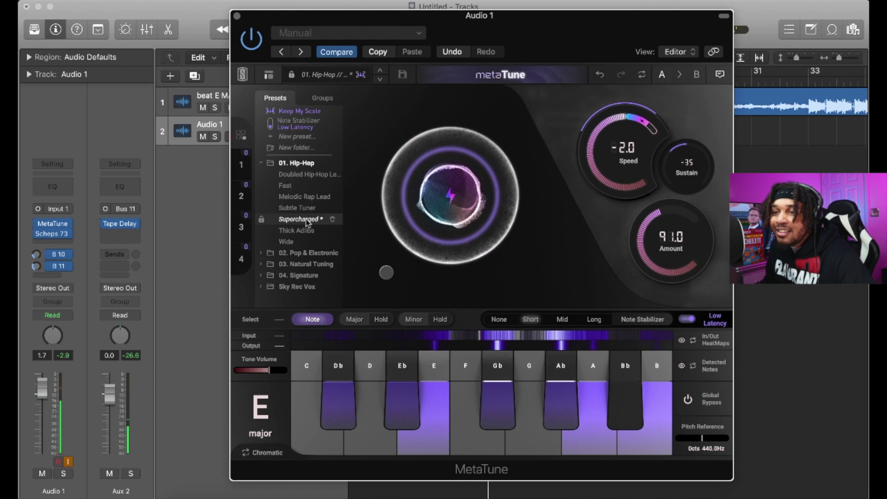
Load the Hip-Hop preset Wide and set its doubler to about 81% dry/wet and 63% width
left_click(286, 242)
left_click_drag(448, 201, 466, 147)
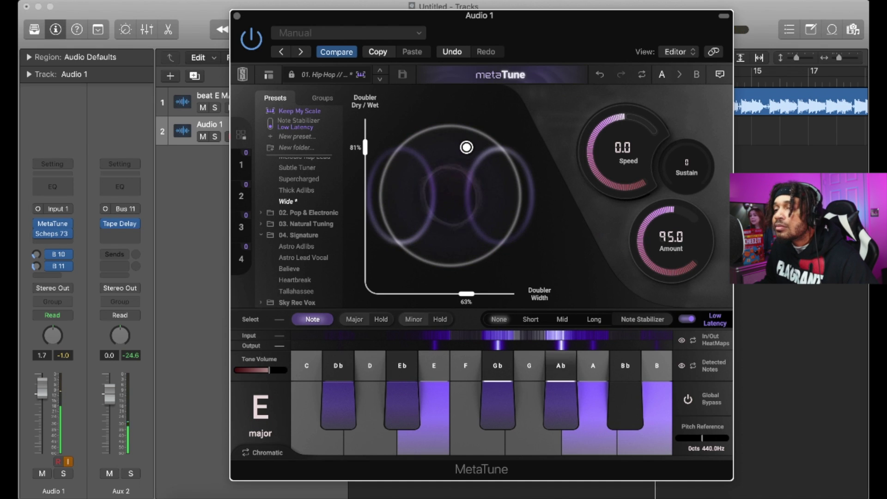